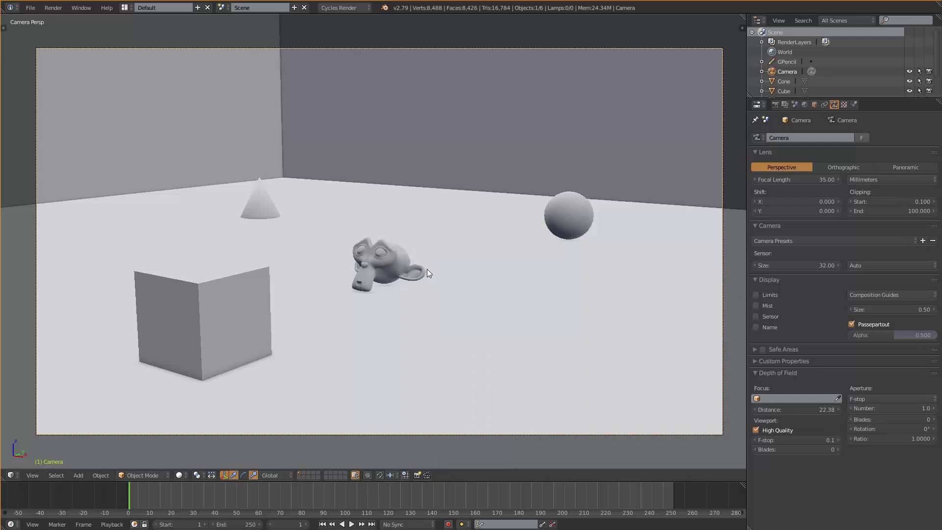
Enable depth of field in the viewport shading settings and view the scene through the camera.
middle_click_drag(427, 269, 332, 283)
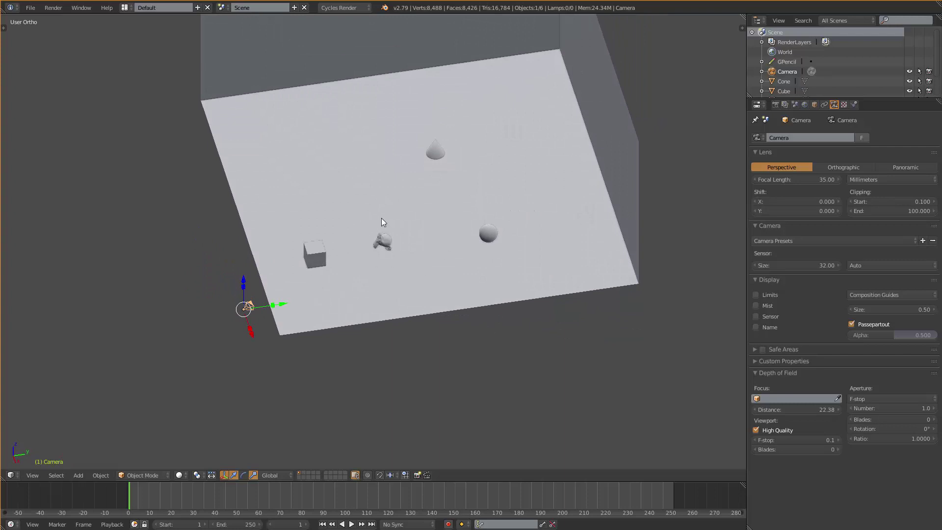
middle_click_drag(470, 123, 337, 246)
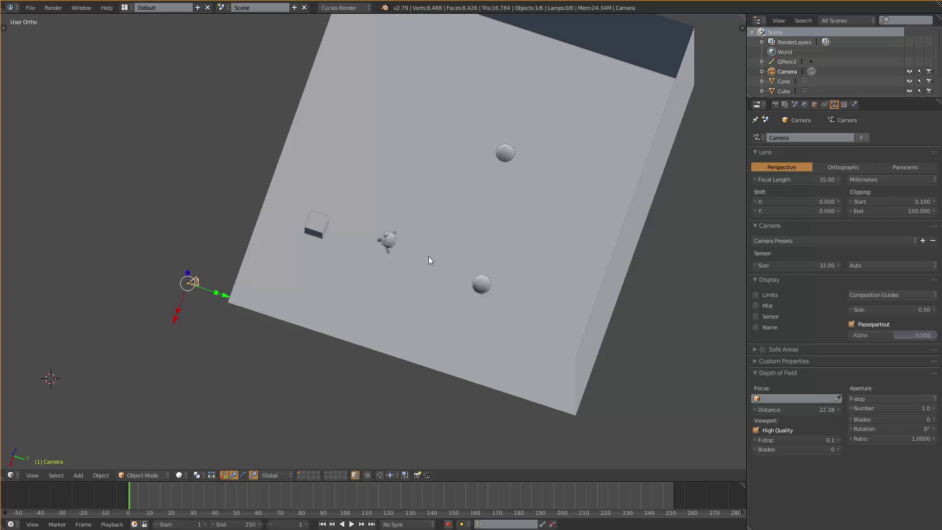
key("n")
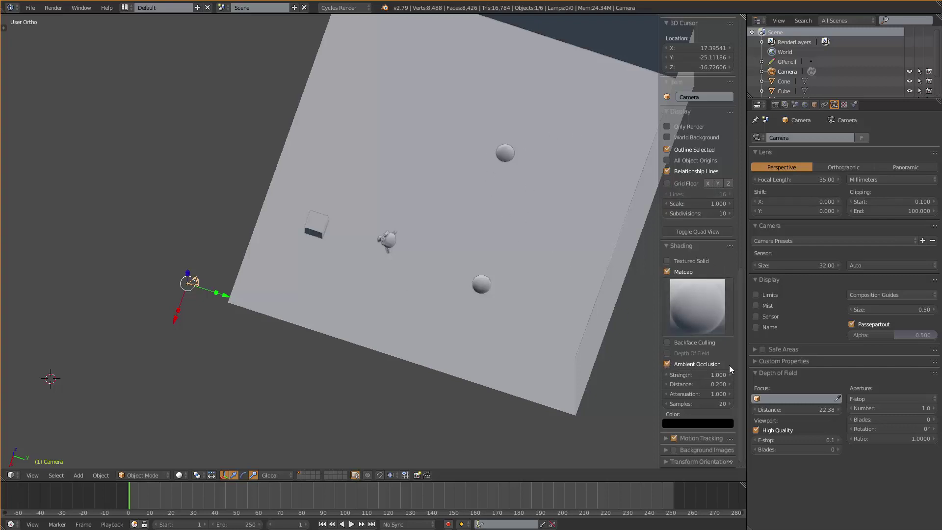
middle_click_drag(463, 240, 463, 202)
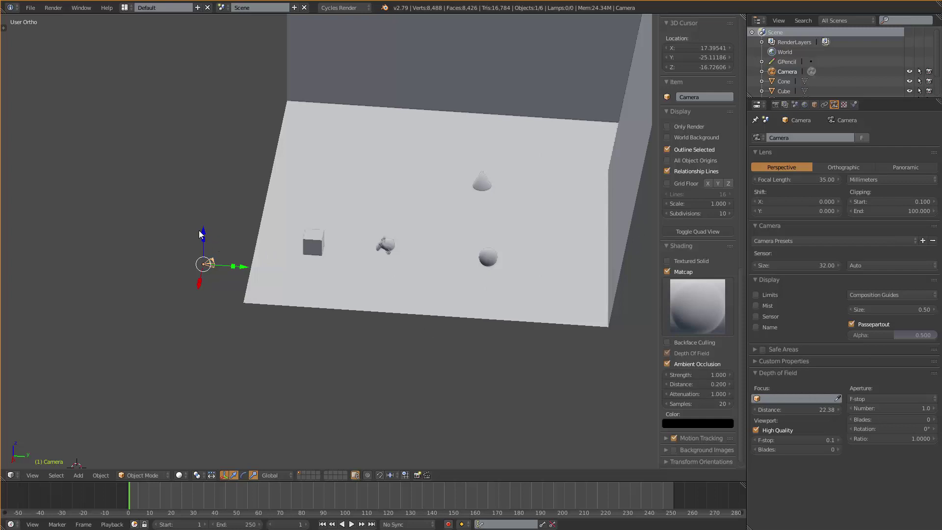
key("KP_0")
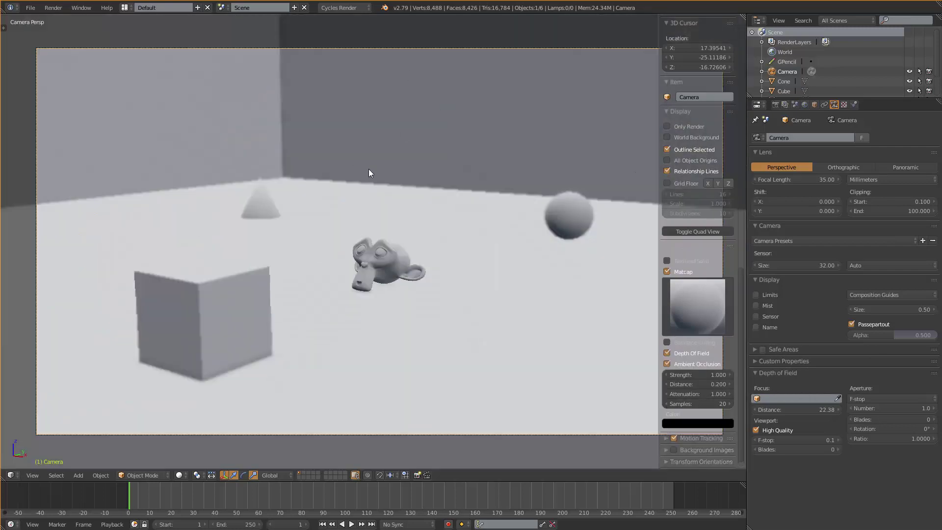
key("n")
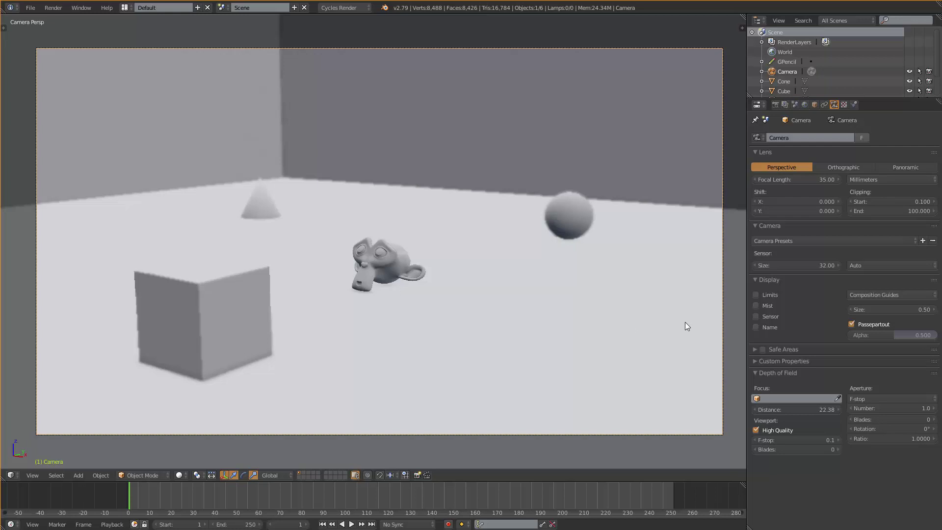
key("n")
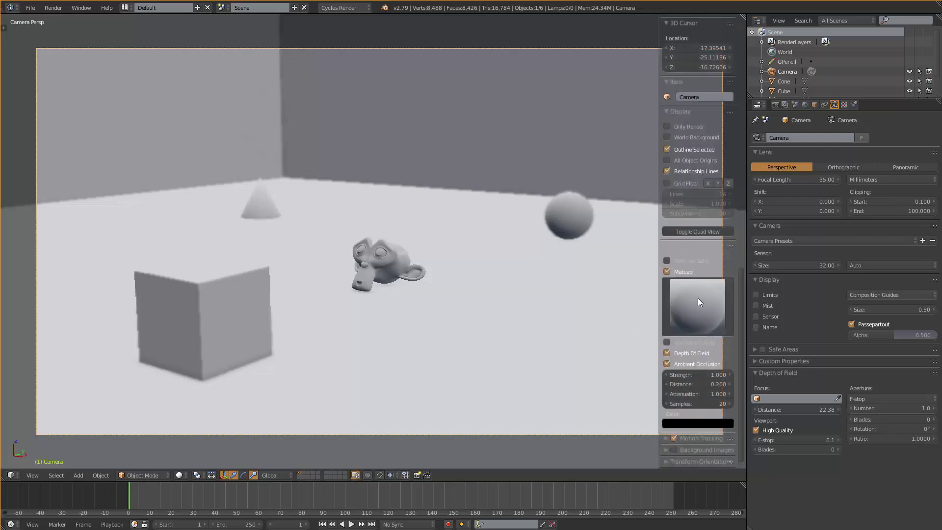
key("n")
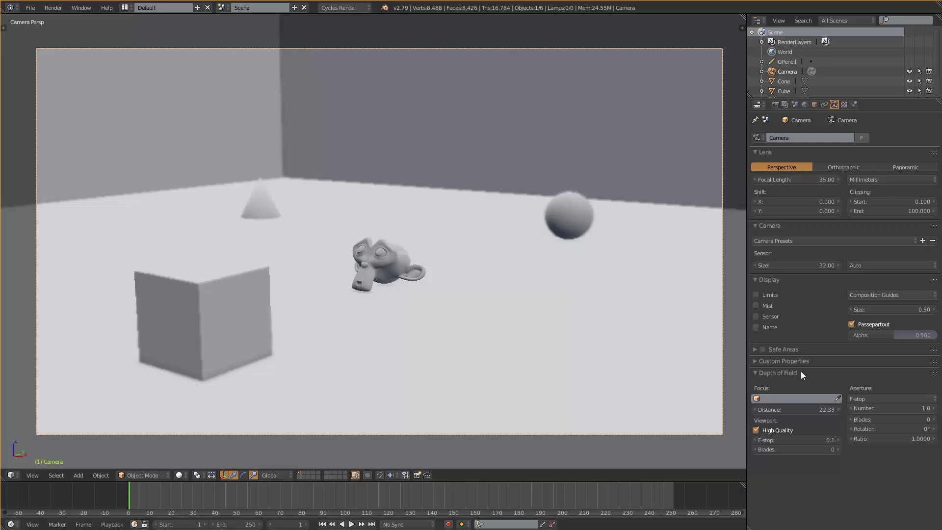
left_click(860, 399)
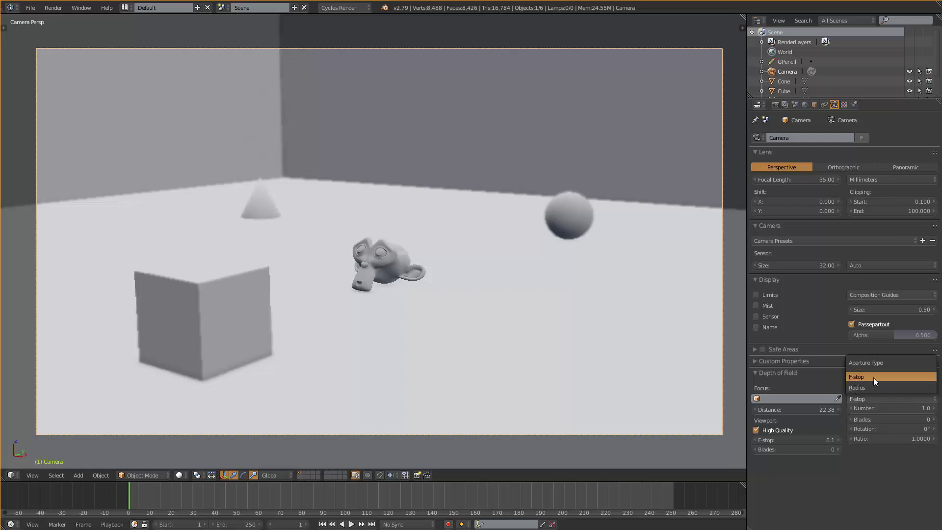
key("Escape")
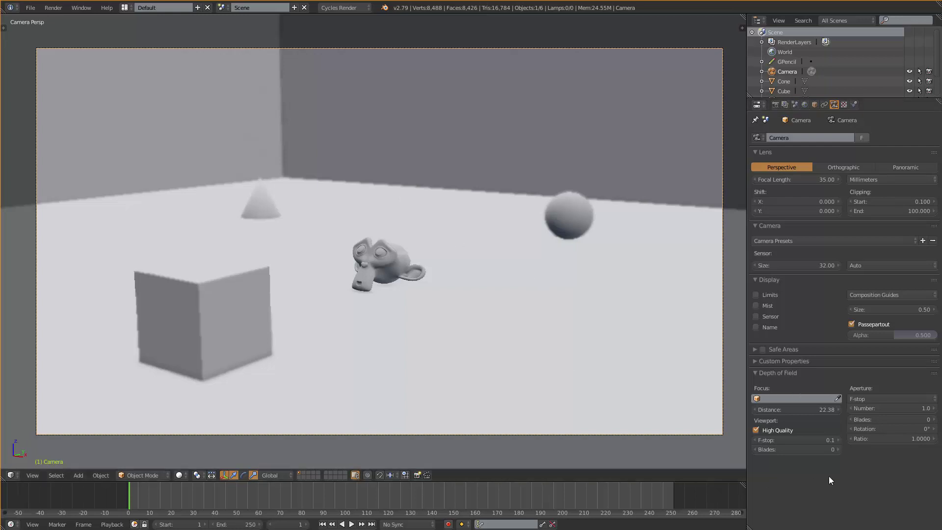
Try viewport f-stop values of 0.2 and 1.0 for the camera's depth of field.
left_click(792, 439)
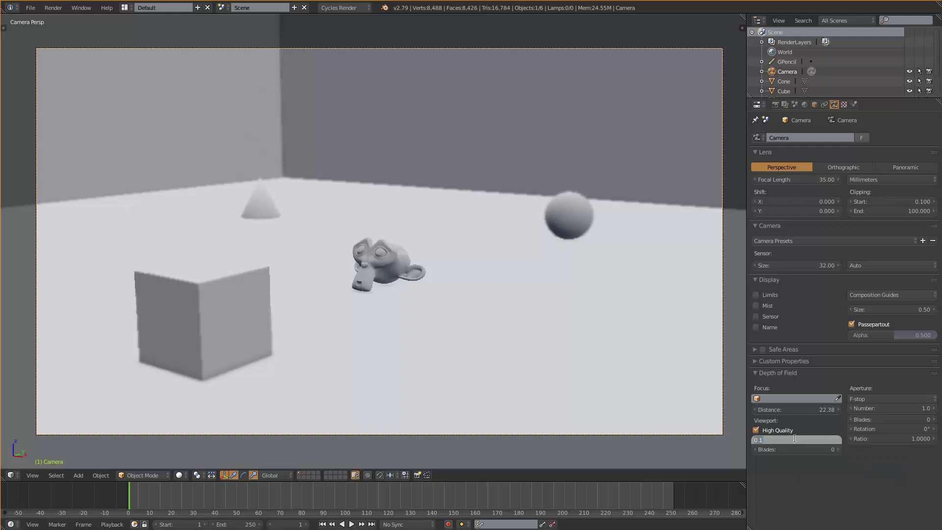
type("0.2")
key("Return")
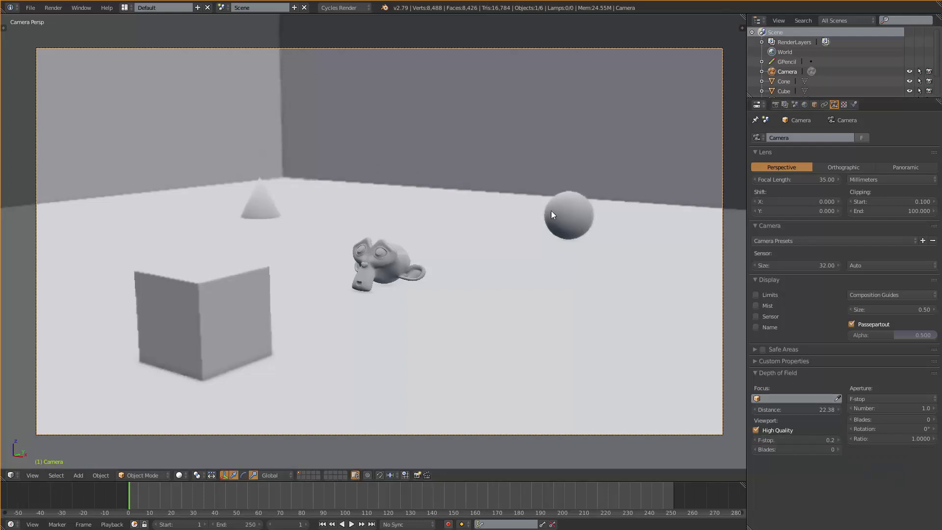
left_click(796, 439)
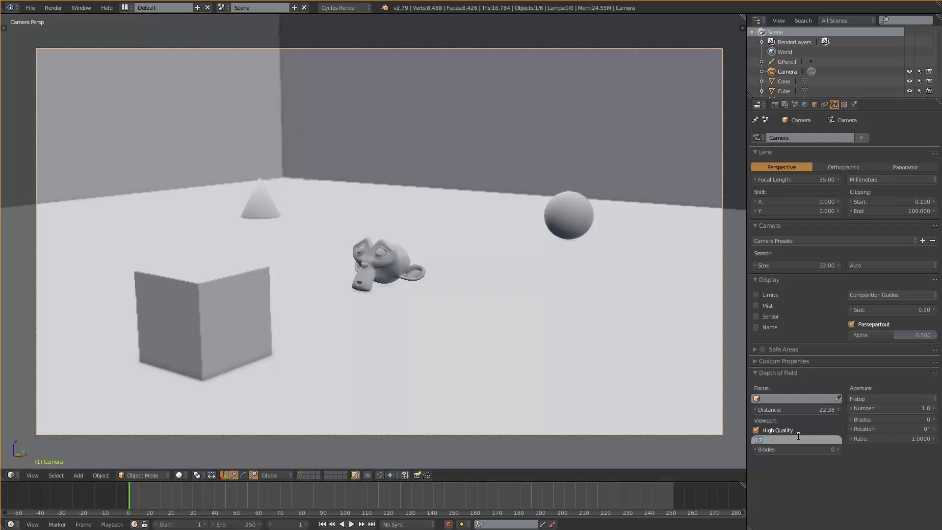
type("1")
key("Return")
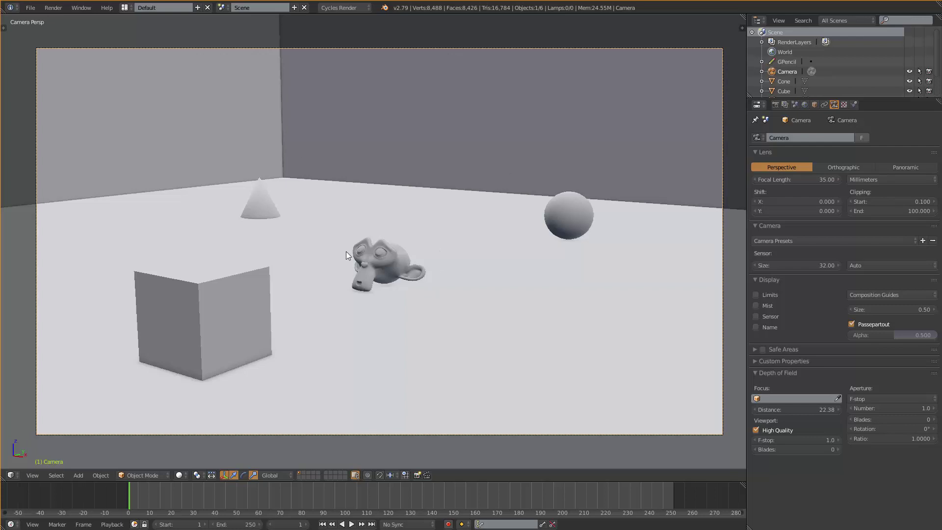
Set the camera's viewport f-stop back to 0.1.
left_click(805, 437)
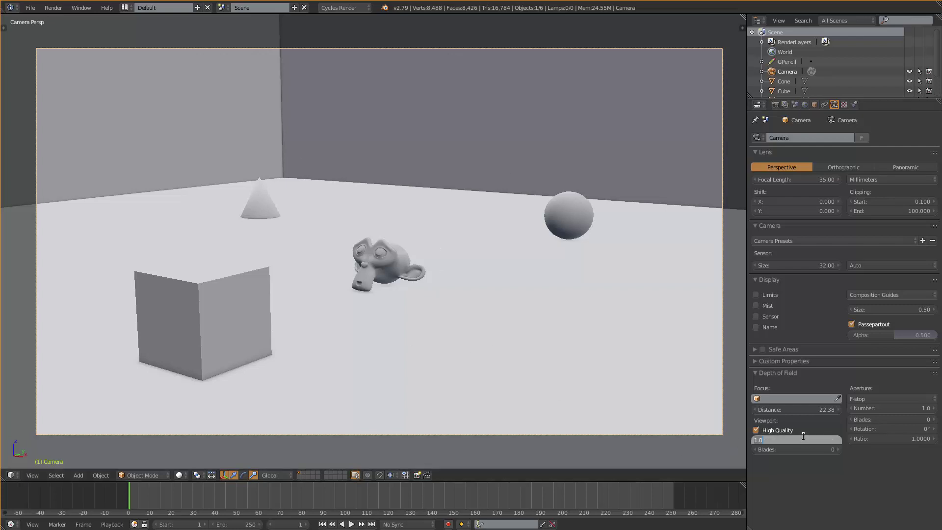
key("BackSpace")
type(".1")
key("Return")
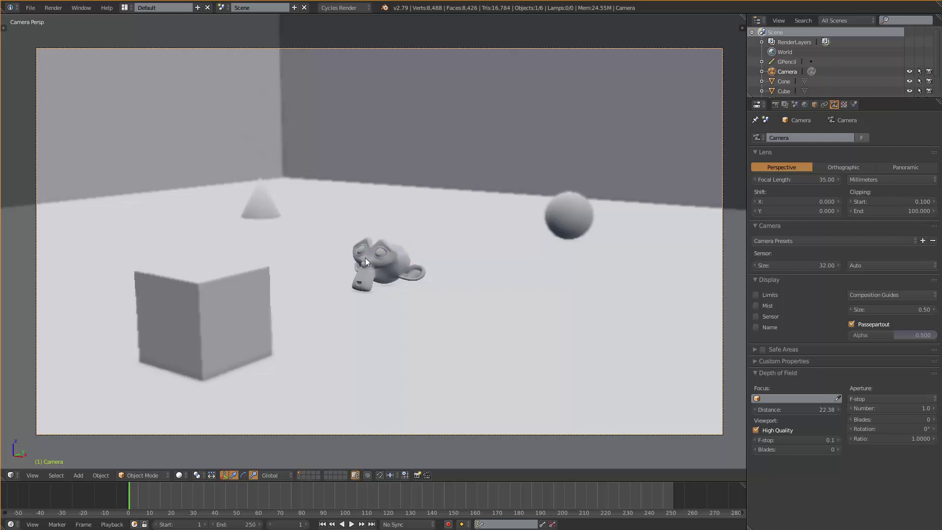
Try a camera focus distance of about 44.17, then restore it to 22.38.
left_click(779, 399)
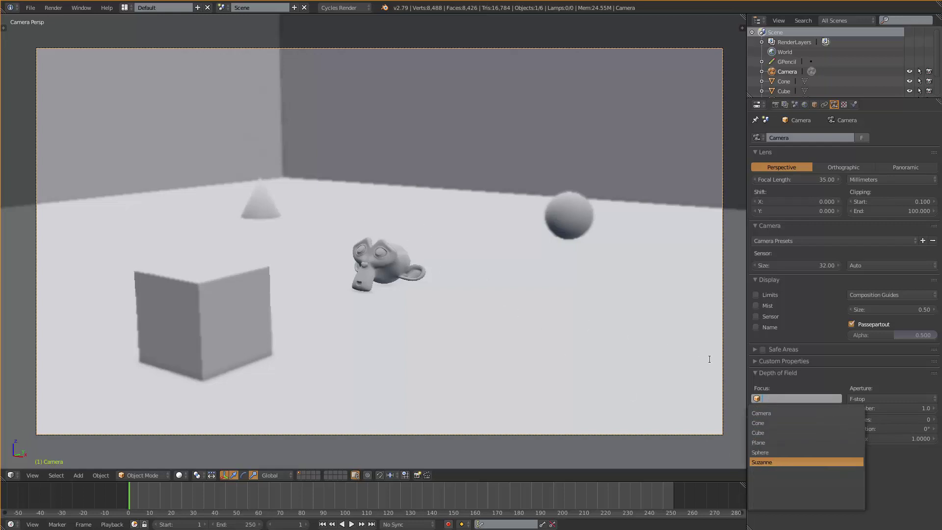
left_click(778, 400)
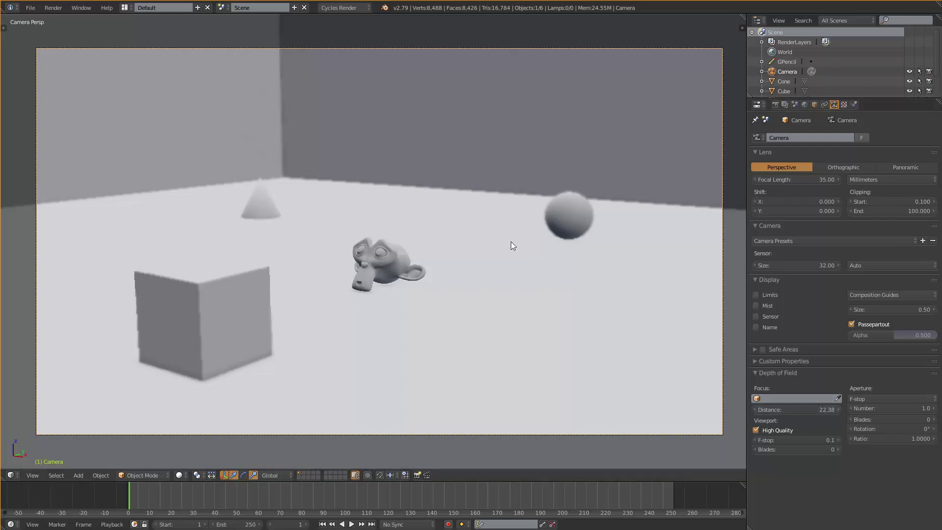
mouse_move(804, 410)
left_mouse_down()
mouse_move(777, 410)
mouse_move(798, 410)
left_mouse_up()
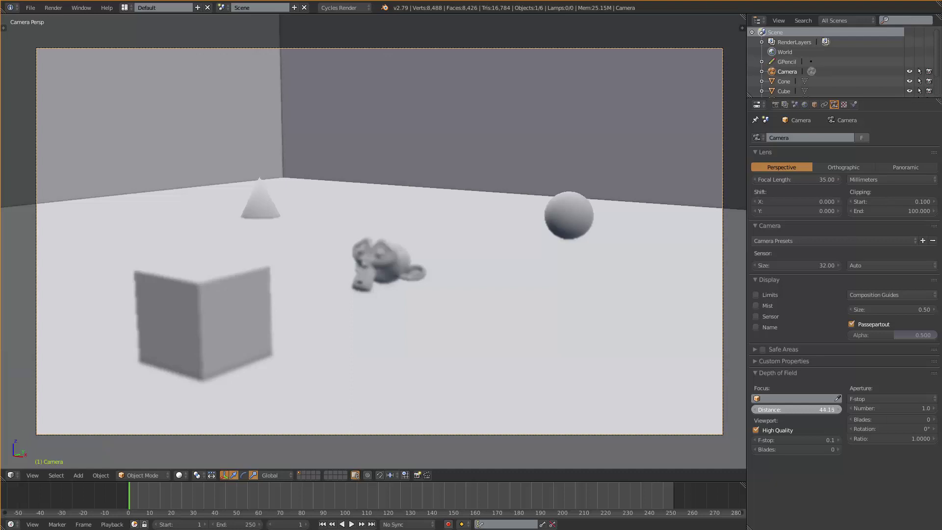
left_click_drag(799, 410, 800, 410)
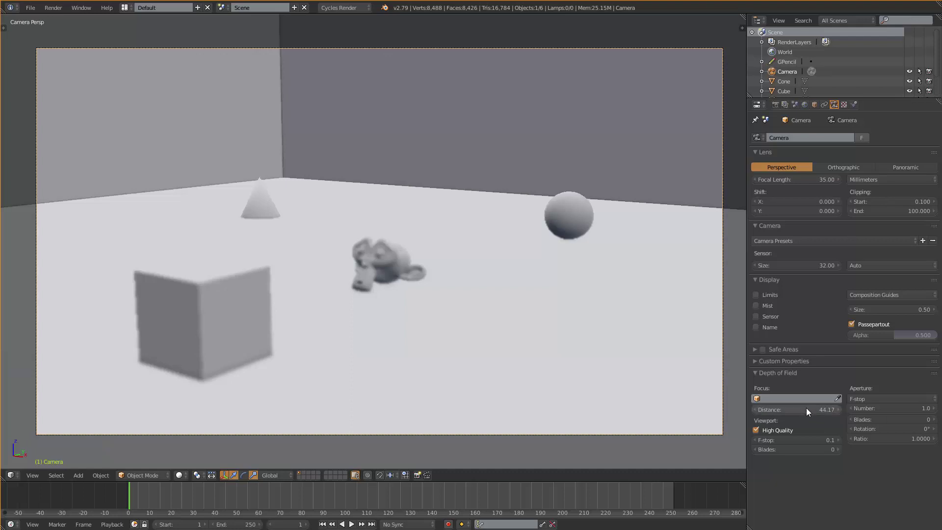
left_click(317, 291)
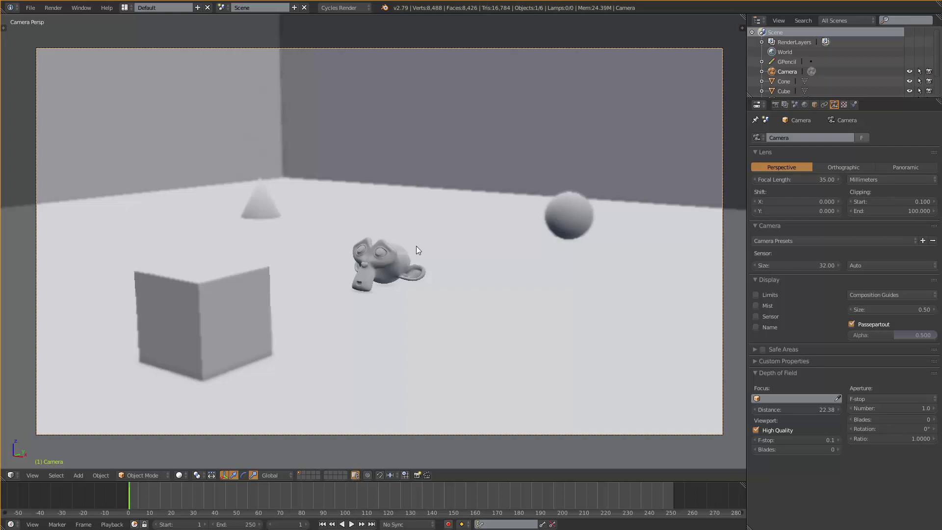
Turn on the camera's limits display and set the focus distance to about 22.59, checking the focus marker at the monkey head.
middle_click_drag(464, 193, 402, 213)
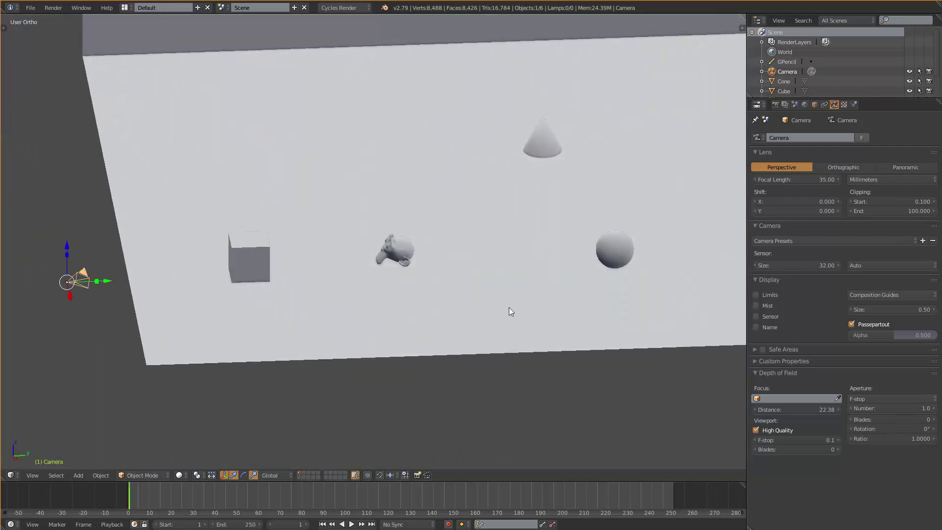
left_click(760, 296)
middle_click_drag(86, 291, 138, 303)
scroll(420, 220, "up", 8)
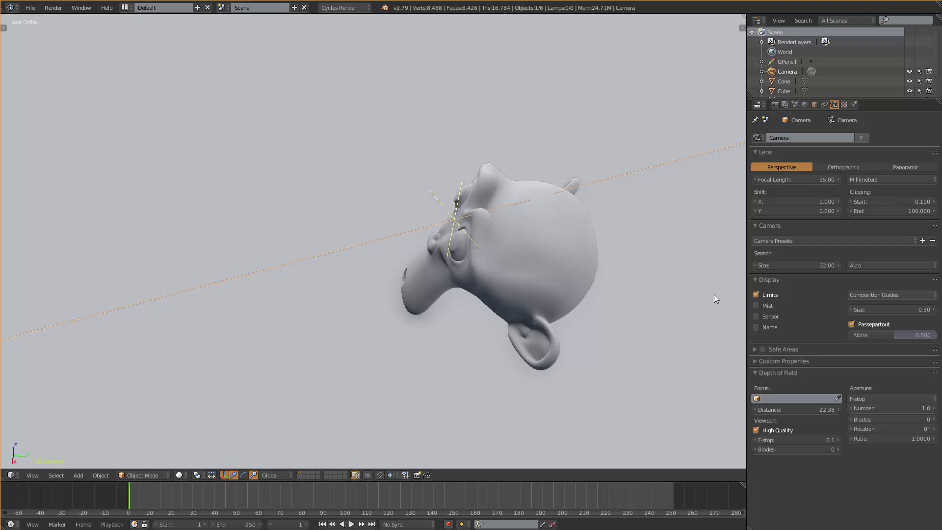
mouse_move(797, 410)
left_mouse_down()
mouse_move(785, 410)
mouse_move(834, 411)
mouse_move(797, 410)
left_mouse_up()
In top view, sketch a grease pencil circle around the monkey head and a diagonal focal-plane line through it.
scroll(449, 241, "down", 5)
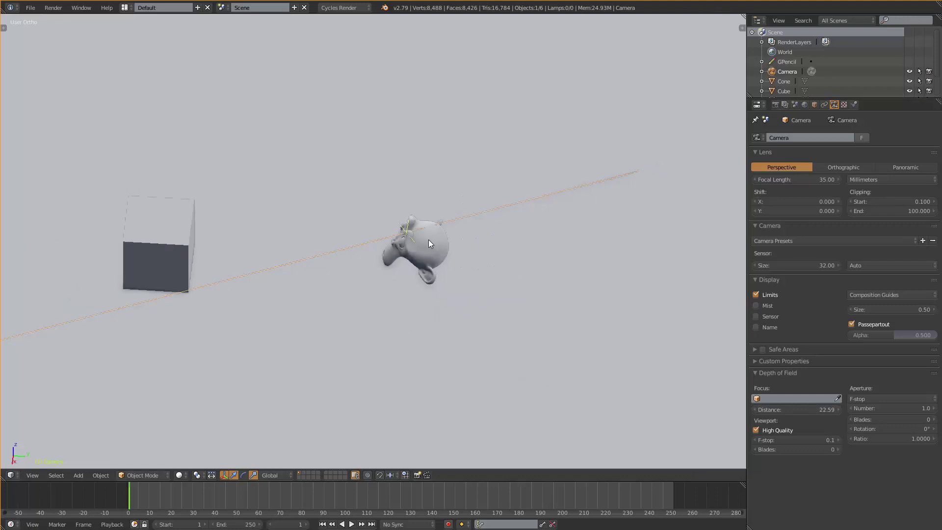
key("KP_7")
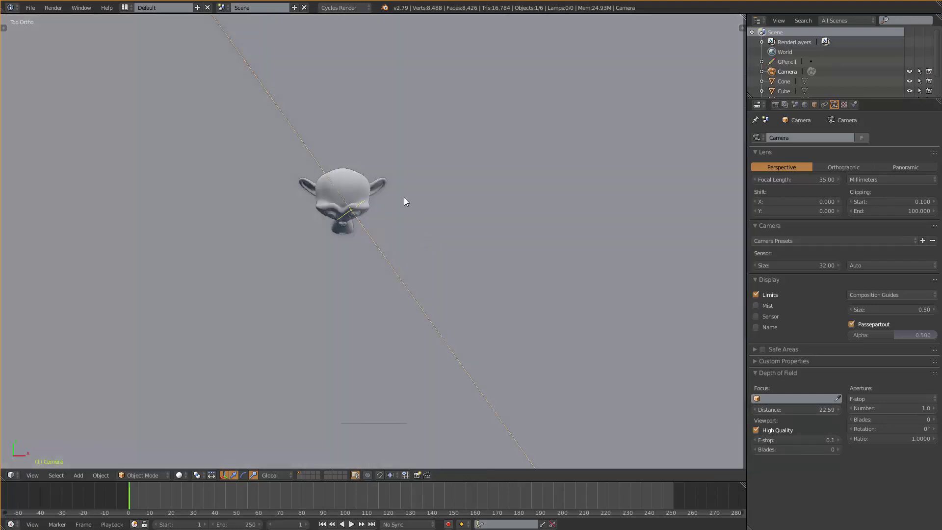
scroll(397, 197, "down", 5)
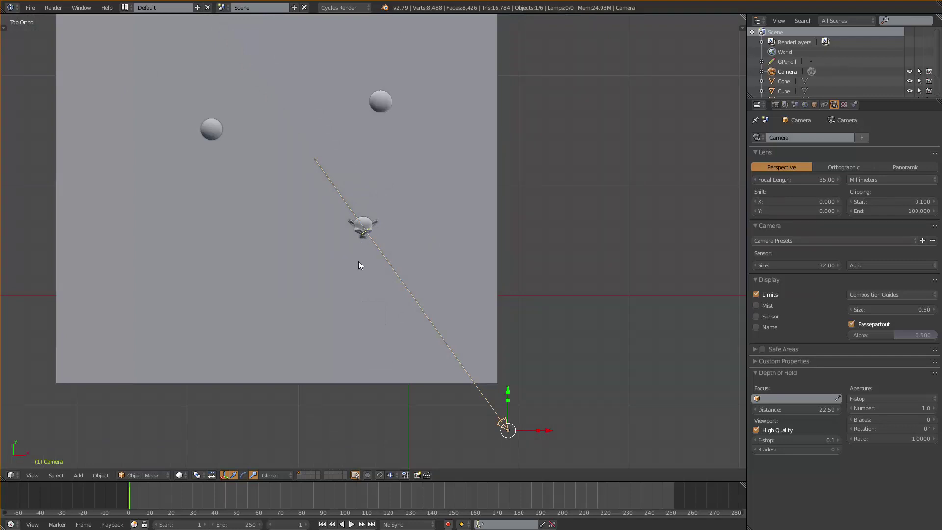
mouse_move(357, 260)
left_mouse_down()
mouse_move(399, 201)
mouse_move(378, 261)
mouse_move(357, 259)
left_mouse_up()
mouse_move(177, 377)
left_mouse_down()
mouse_move(260, 325)
mouse_move(559, 77)
left_mouse_up()
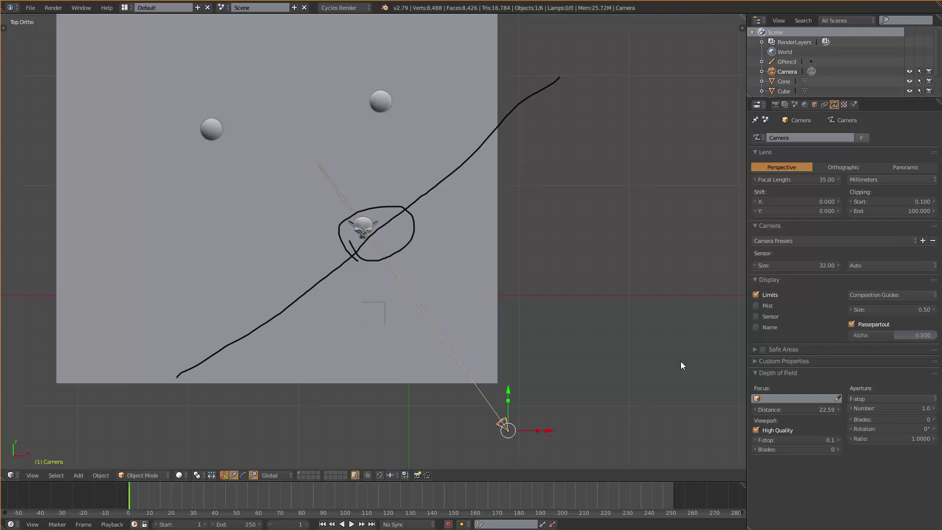
Set the focus distance to about 30.78 and sketch two roughly parallel lines with a short mark between them at the focus point.
left_click_drag(765, 409, 771, 409)
left_click_drag(224, 214, 494, 33)
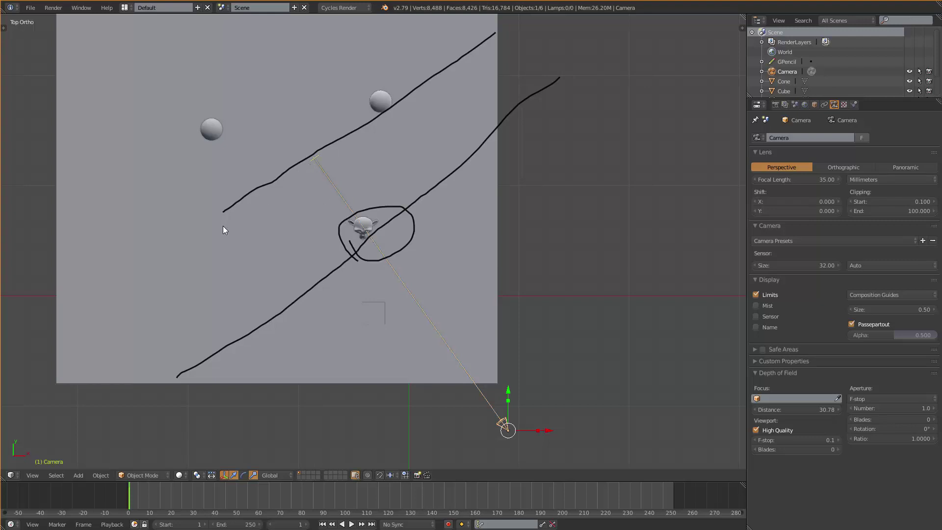
left_click_drag(223, 226, 447, 92)
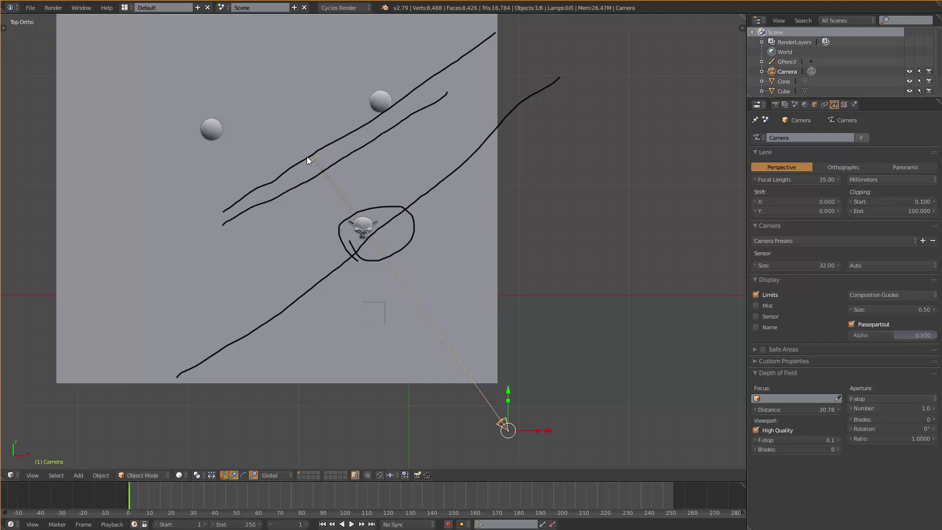
left_click_drag(308, 159, 322, 168)
Erase part of the diagonal grease pencil line and delete the grease pencil colour to clear all remaining strokes.
mouse_move(551, 80)
right_mouse_down()
mouse_move(458, 175)
mouse_move(386, 230)
mouse_move(437, 234)
right_mouse_up()
key("n")
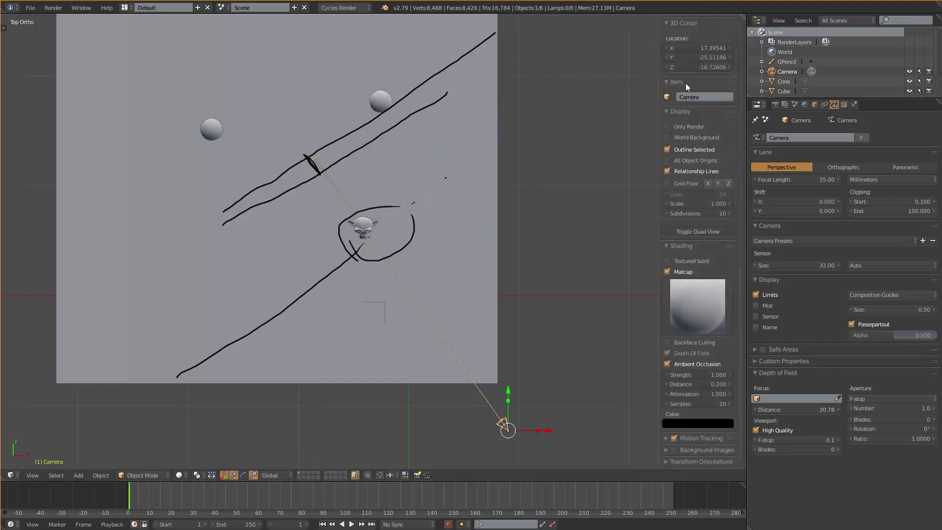
scroll(686, 85, "up", 10)
left_click(713, 71)
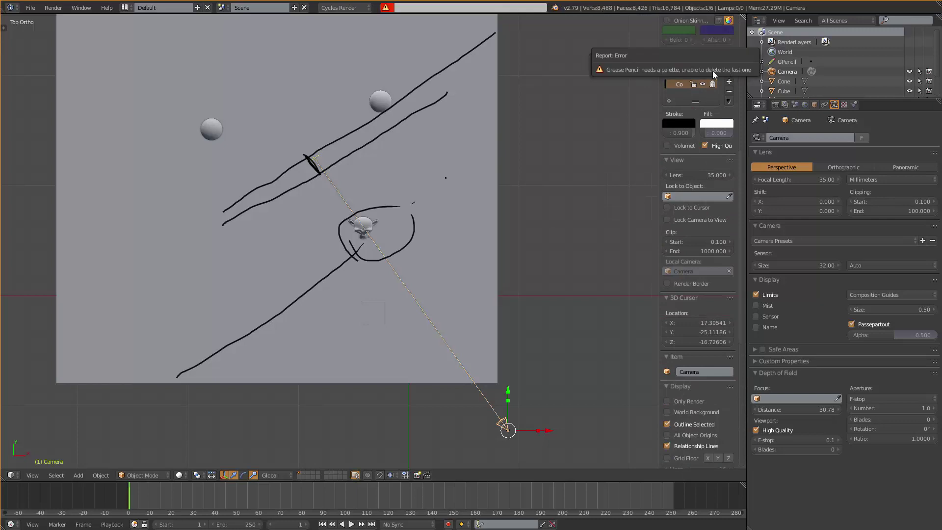
left_click(729, 67)
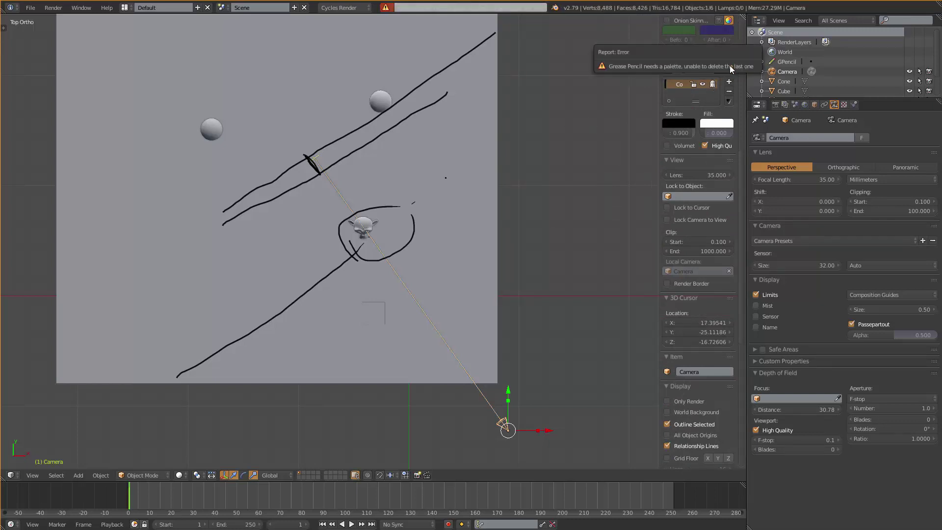
left_click(729, 91)
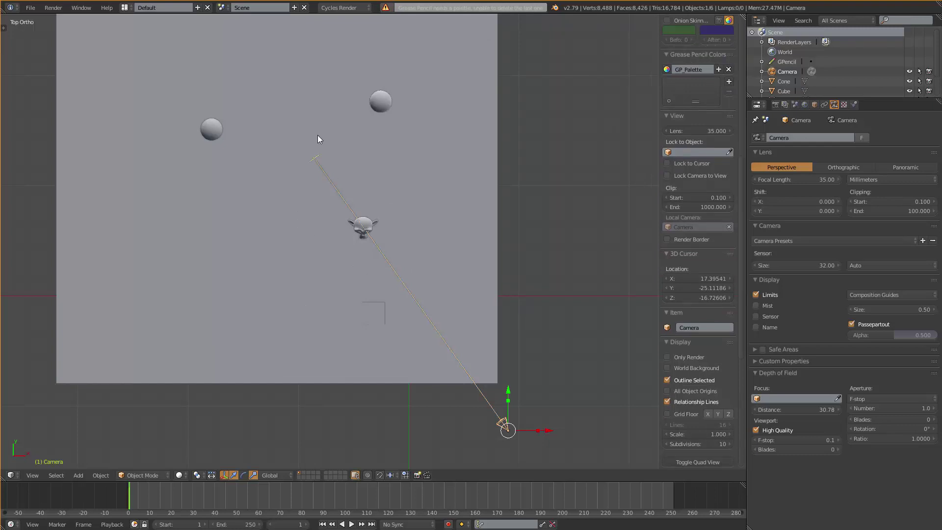
Return to the camera view and set the focus distance to about 29.50.
key("KP_0")
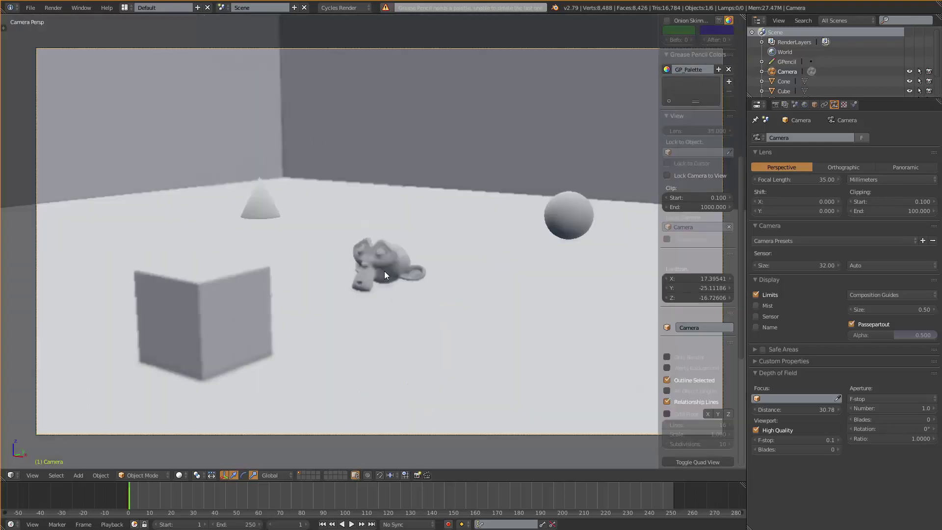
mouse_move(786, 407)
left_mouse_down()
mouse_move(770, 408)
mouse_move(785, 407)
left_mouse_up()
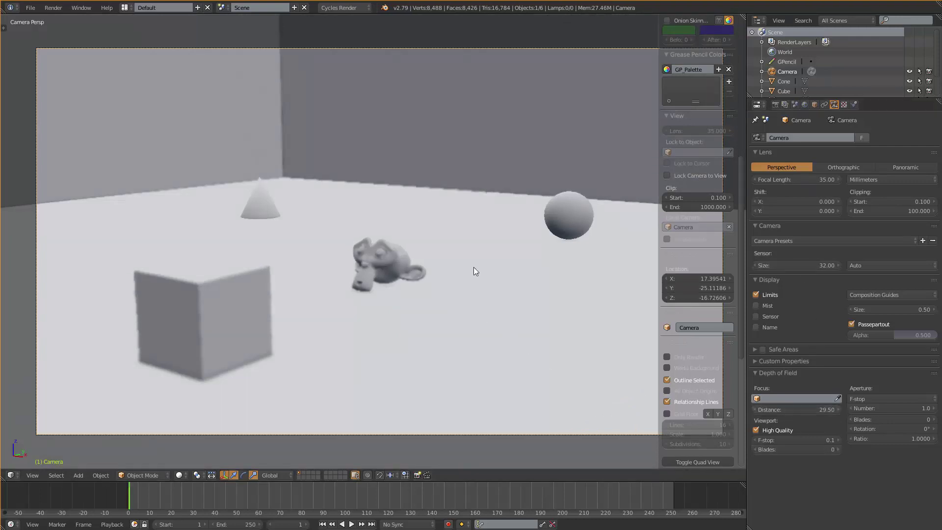
Check the focus point from outside the camera, return to camera view, and sample the focus distance from the monkey head.
middle_click_drag(475, 270, 570, 247)
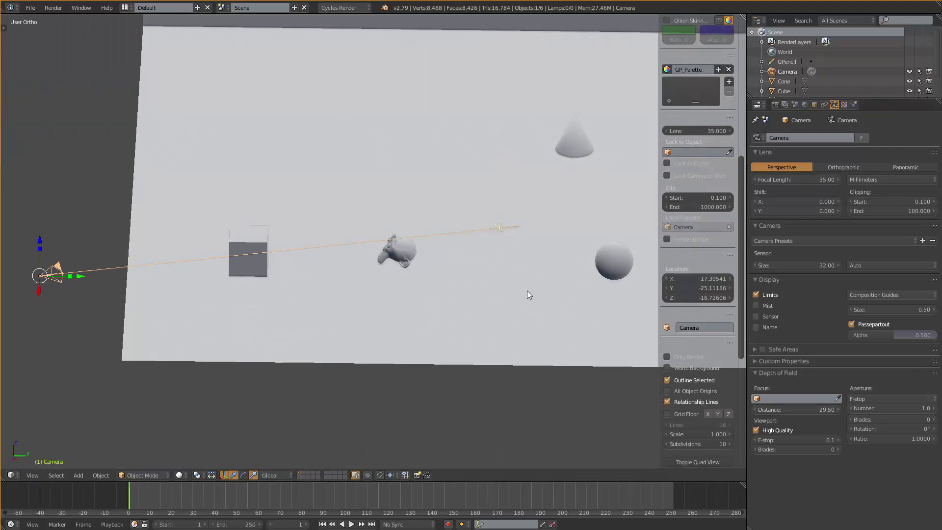
key("KP_0")
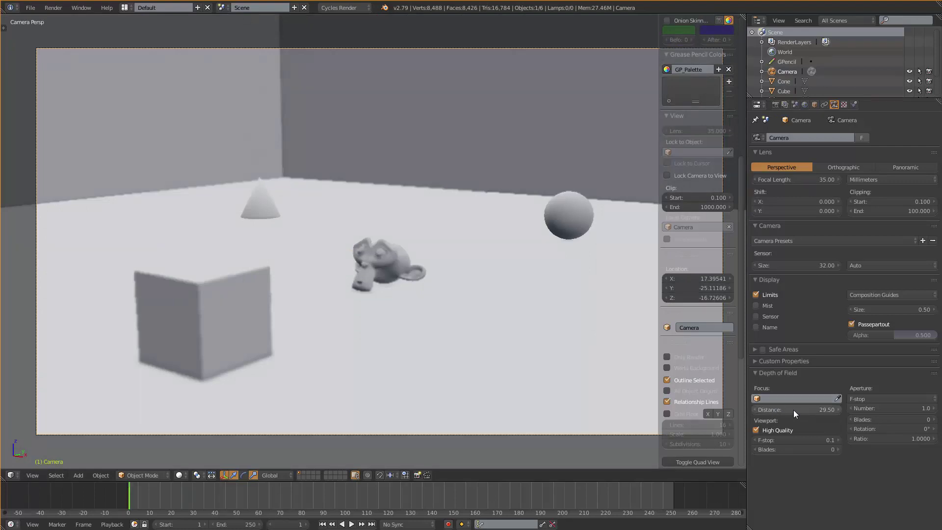
key("e")
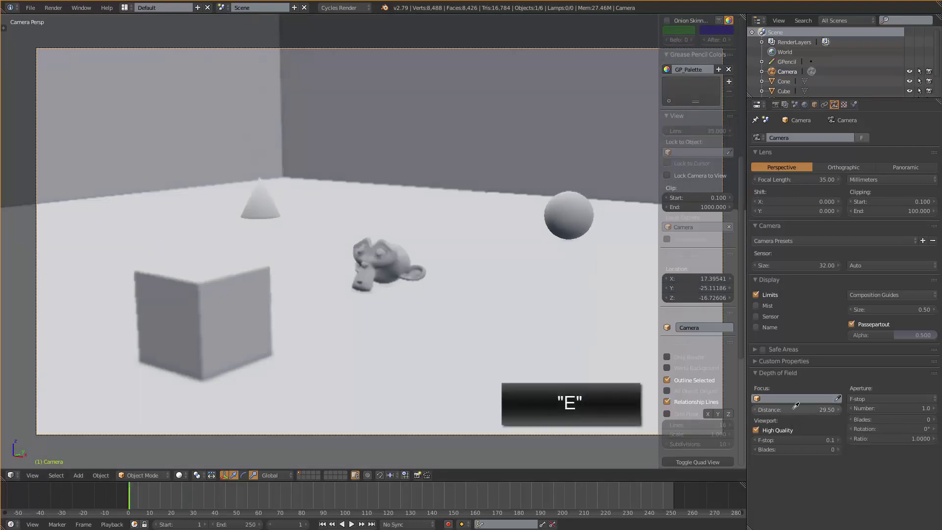
left_click(379, 259)
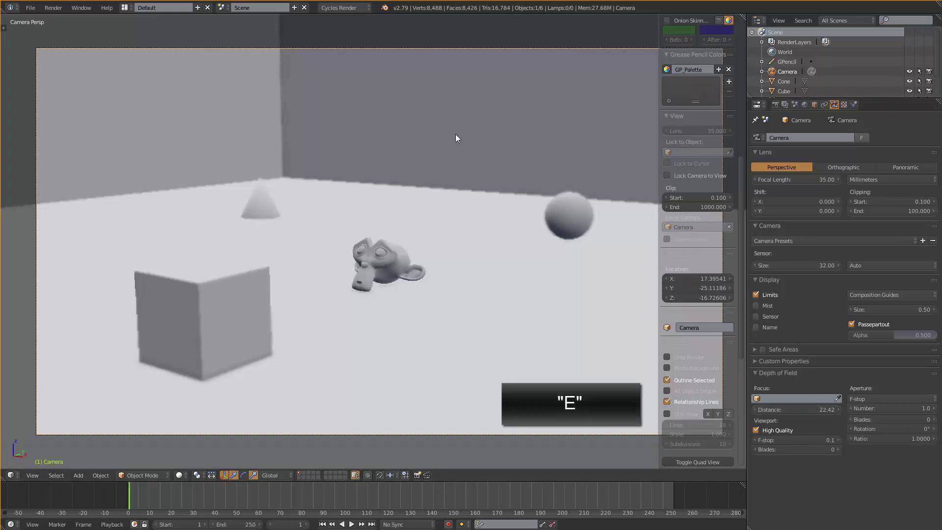
Hide the viewport's properties sidebar and sample the camera's focus distance from the sphere with the depth eyedropper.
key("n")
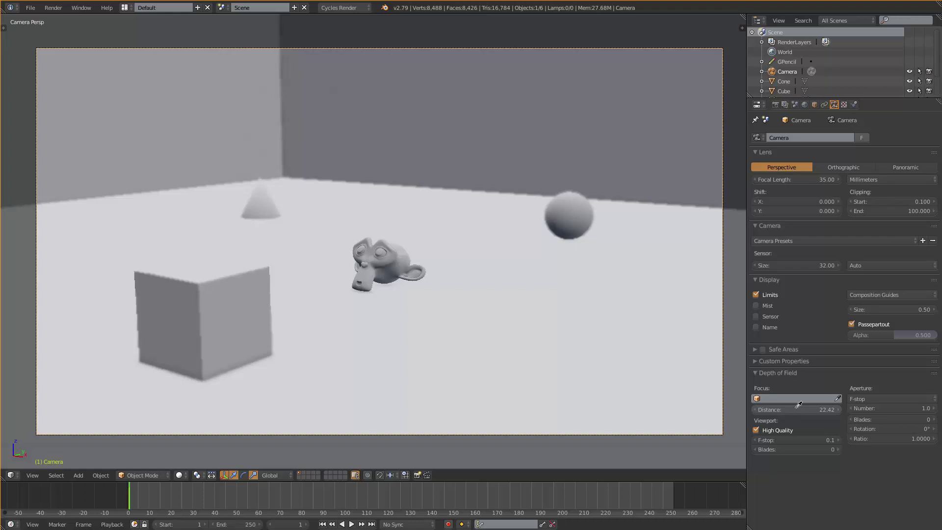
key("e")
left_click(566, 217)
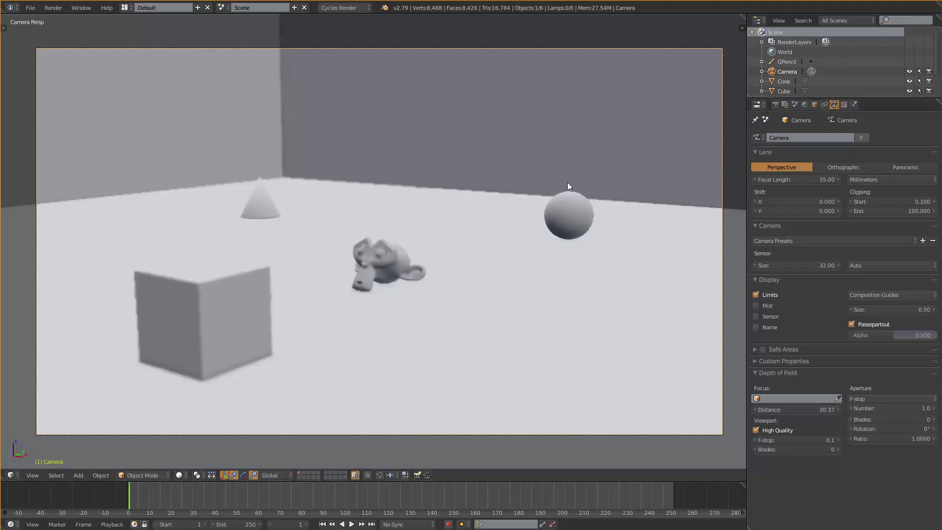